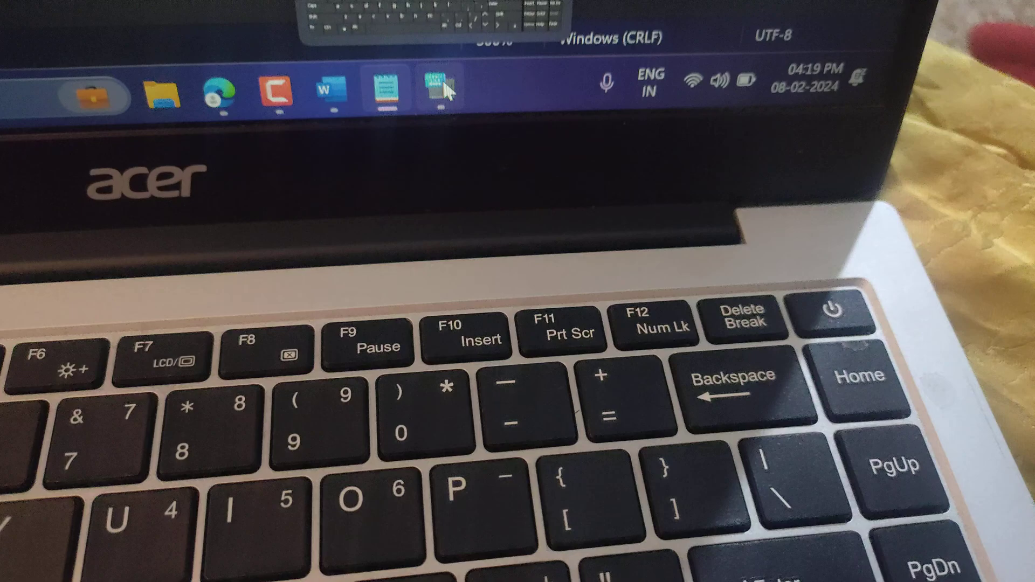
Step: Restore the On-Screen Keyboard and enter two apostrophes into the Notepad document
left_click(525, 234)
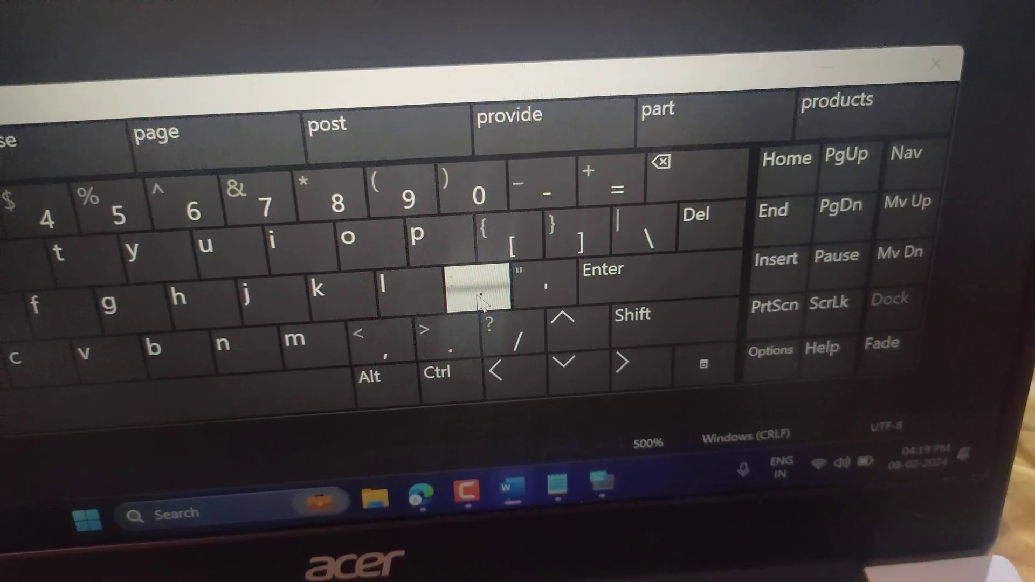
left_click(543, 282)
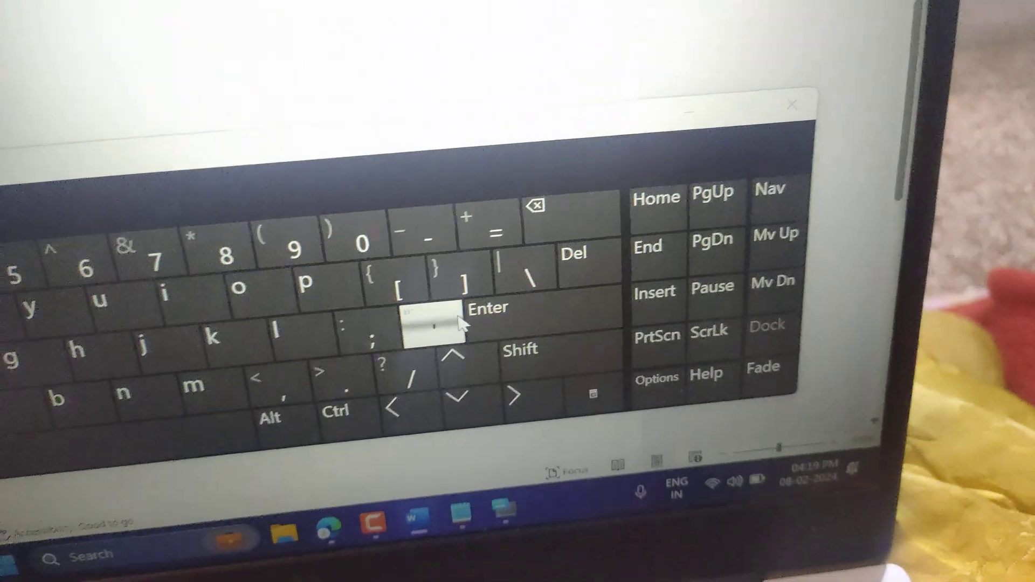
left_click(473, 312)
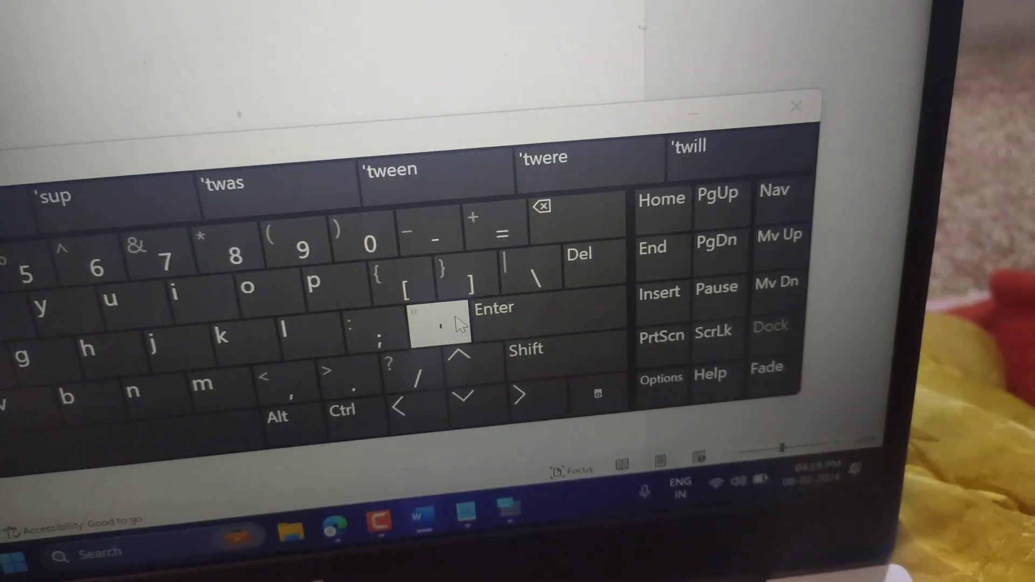